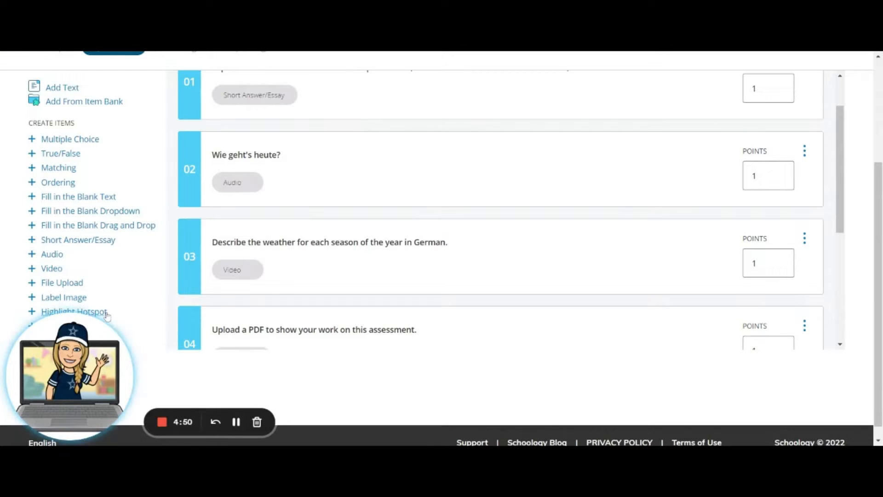
- Add a Highlight Hotspot question with the question text "Wohin gehst du?"
click(106, 315)
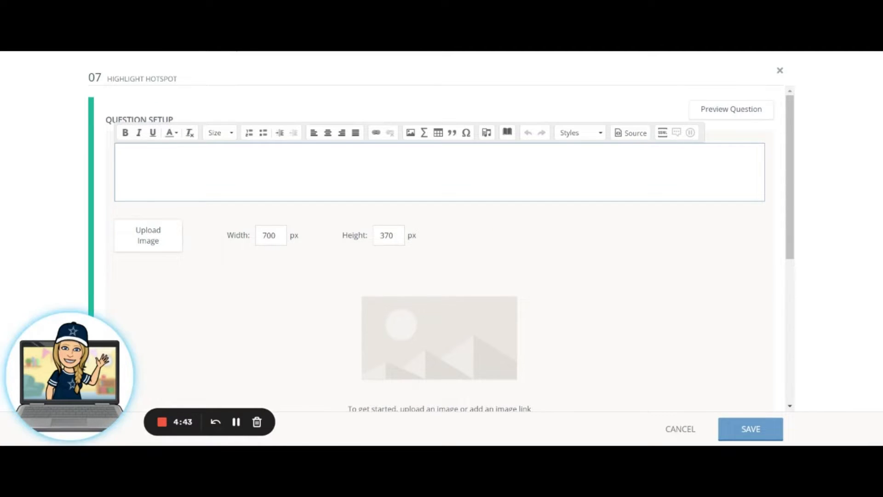
text(Wohin )
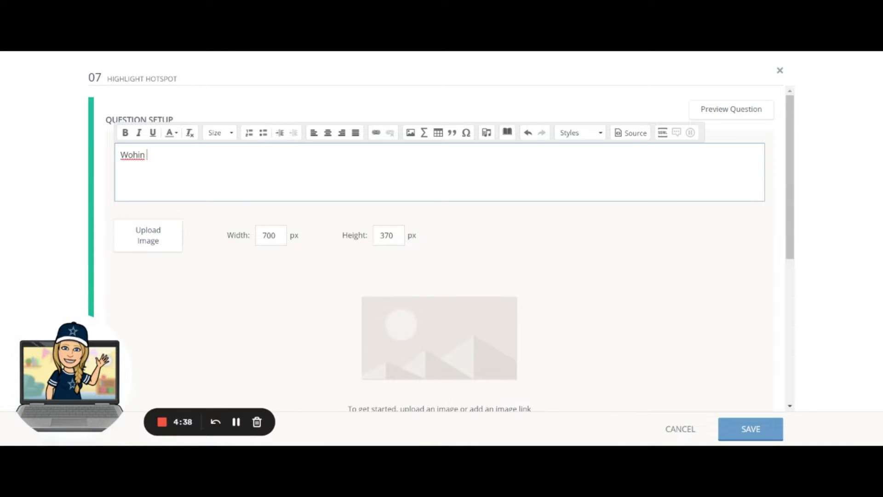
text(gehst du?)
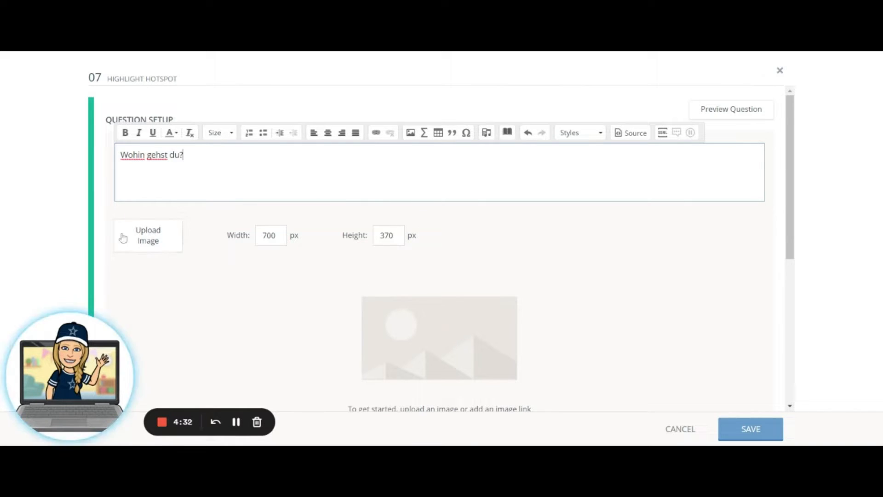
- Upload the "In der Stadt" town picture as the hotspot question's image
click(150, 240)
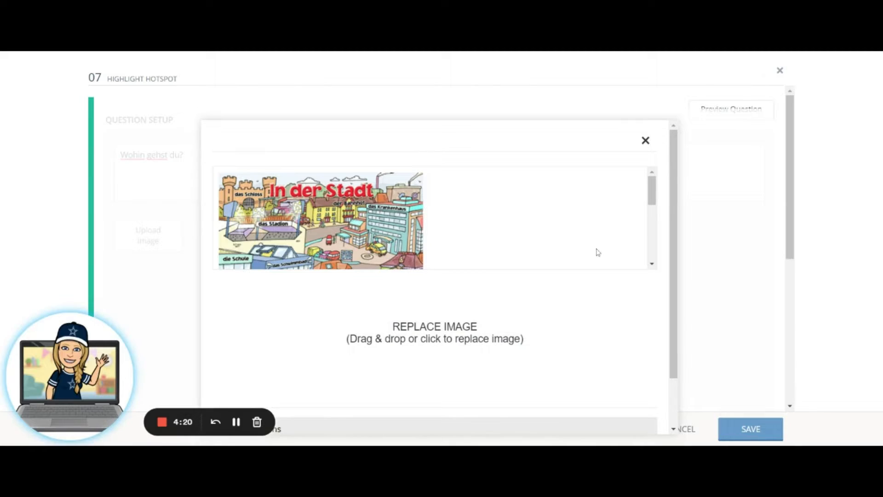
scroll(598, 252, down, 2)
scroll(755, 316, down, 3)
scroll(584, 304, down, 3)
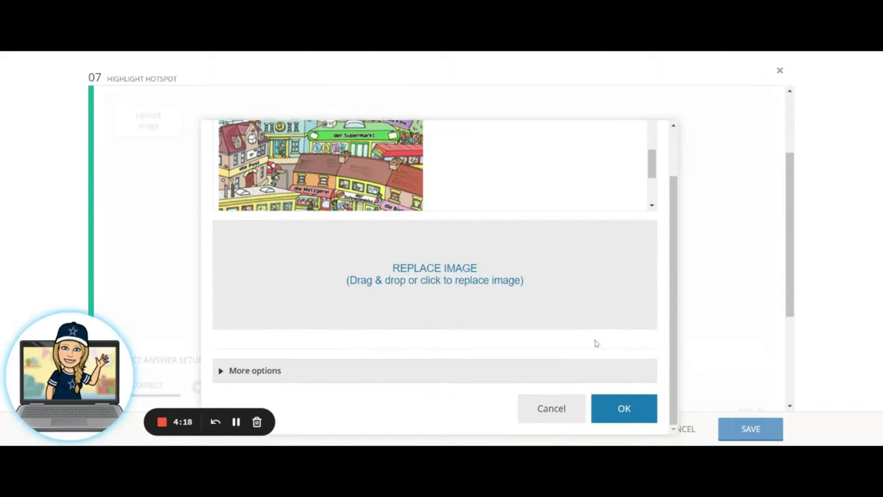
click(624, 410)
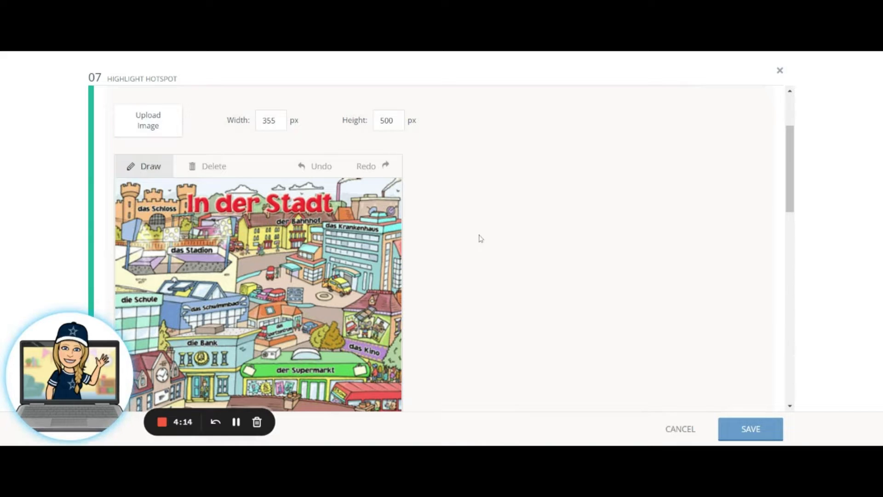
scroll(481, 222, down, 3)
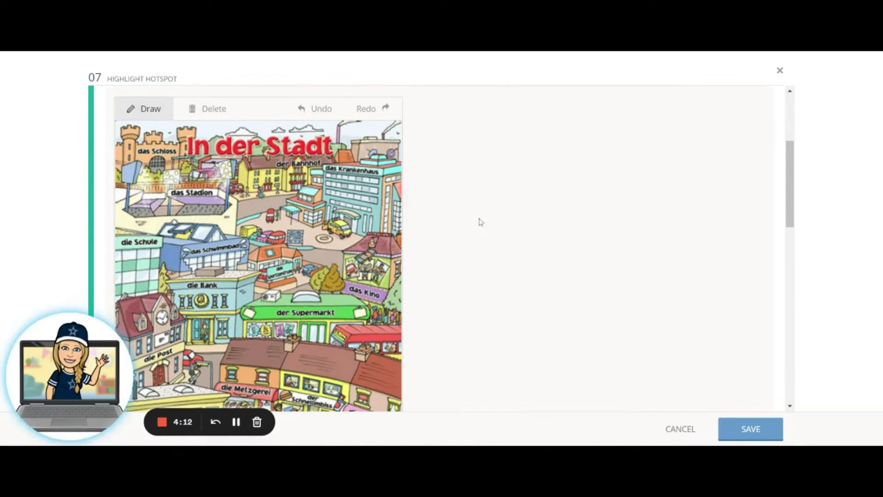
scroll(480, 223, up, 2)
scroll(453, 249, down, 1)
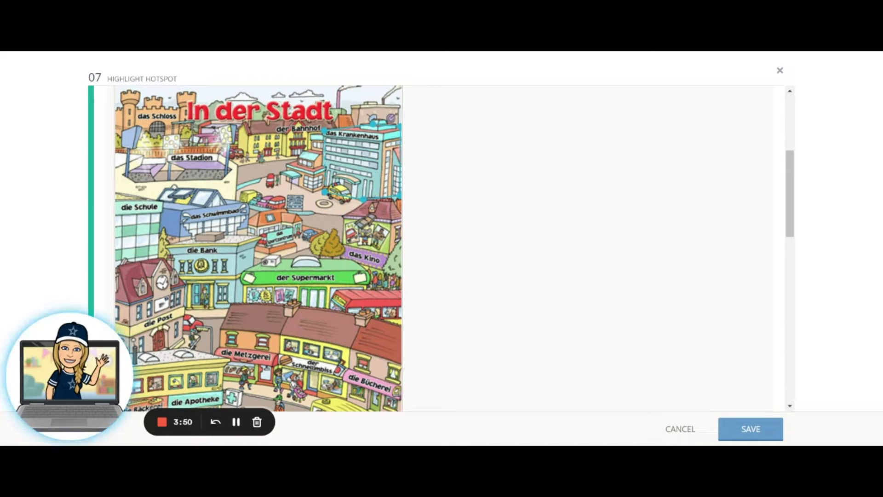
- Outline hotspot regions around the hospital (das Krankenhaus), the bank (die Bank) and the cinema (das Kino) on the town picture
click(330, 134)
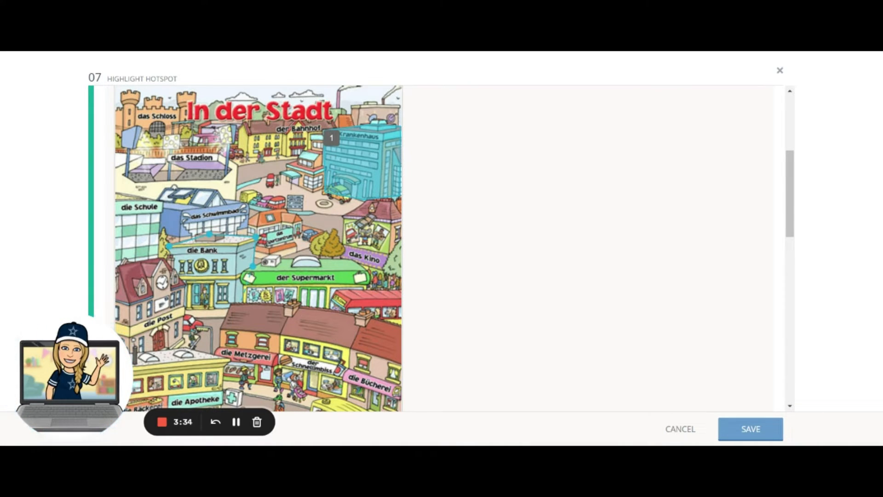
click(240, 303)
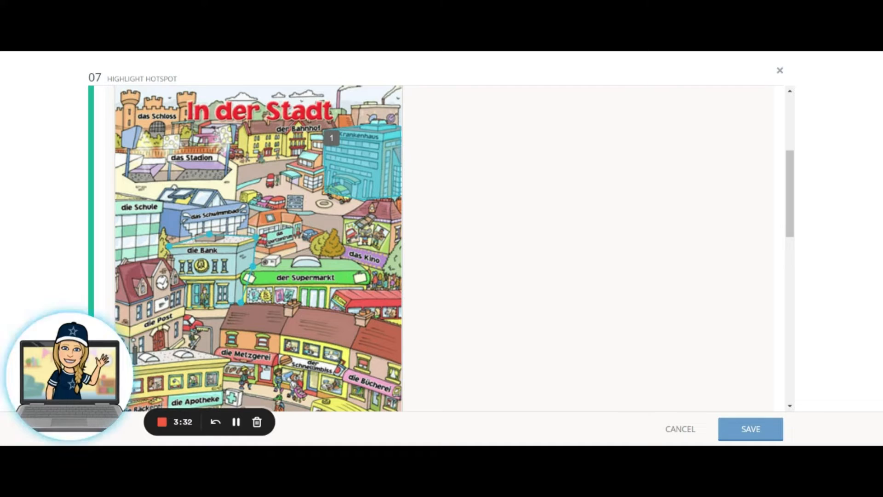
click(188, 281)
click(173, 269)
click(170, 246)
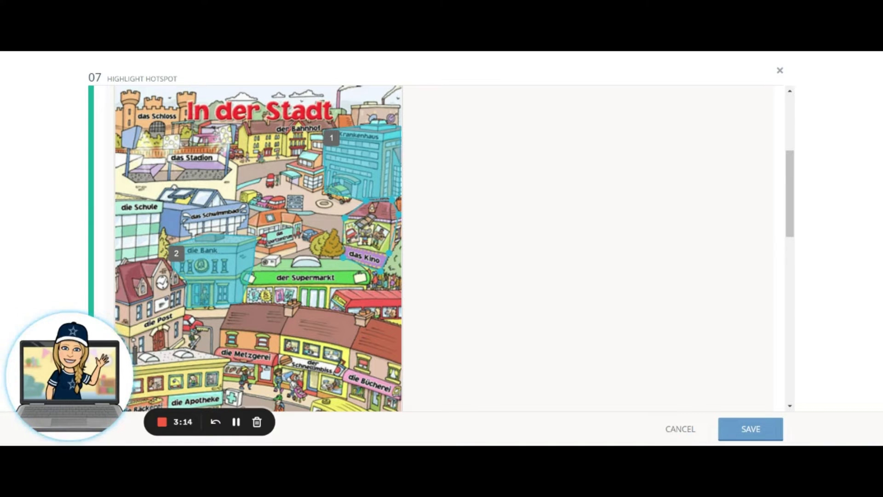
click(345, 218)
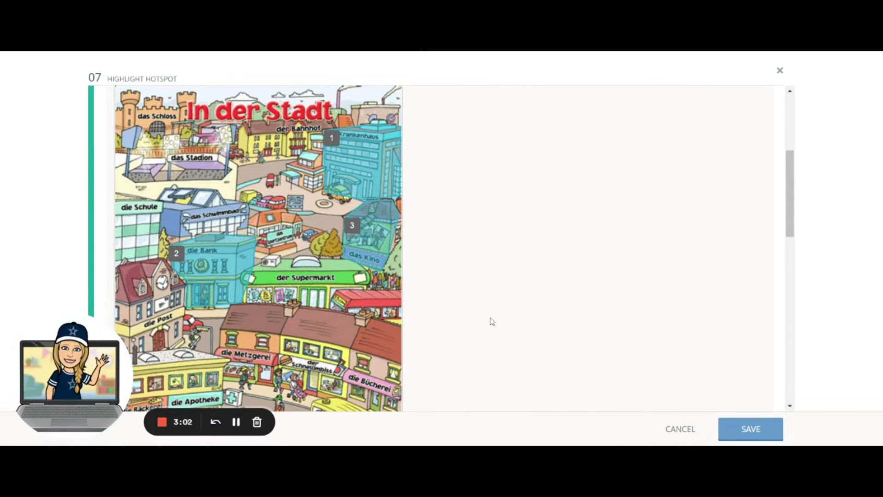
click(236, 421)
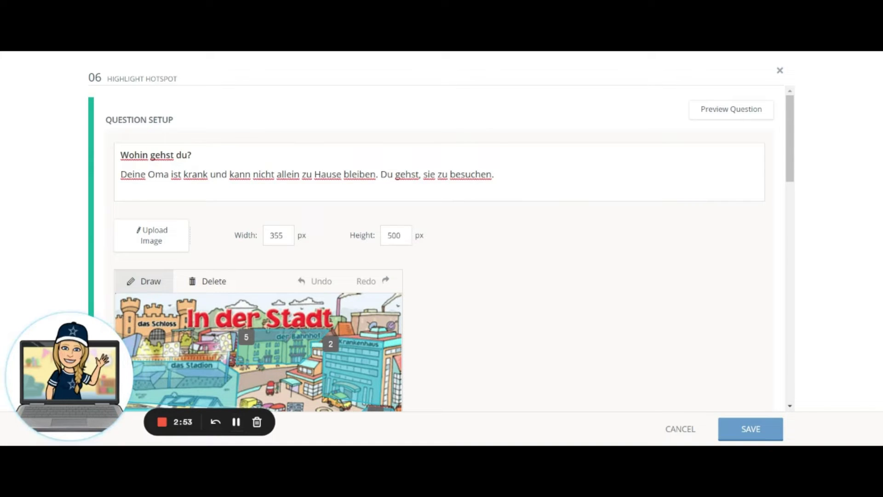
- Review the hotspot regions of question 06, preview the question as students see it, and return to editing
scroll(503, 286, down, 4)
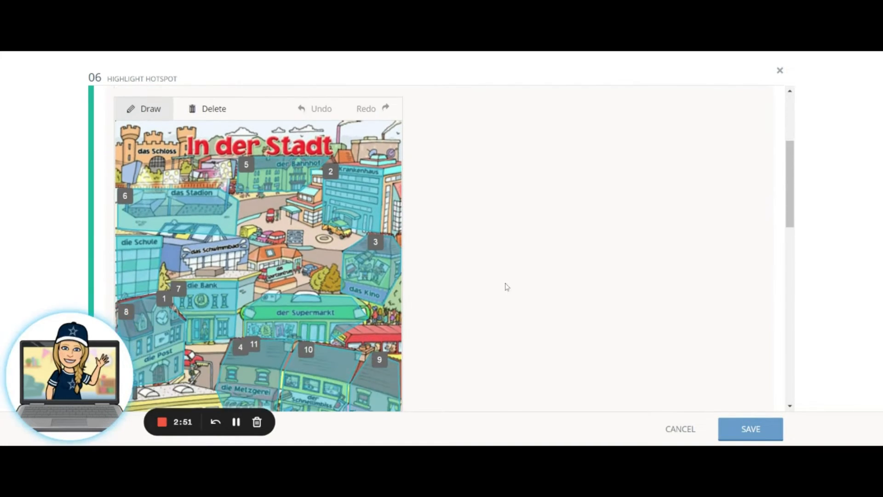
scroll(487, 308, down, 1)
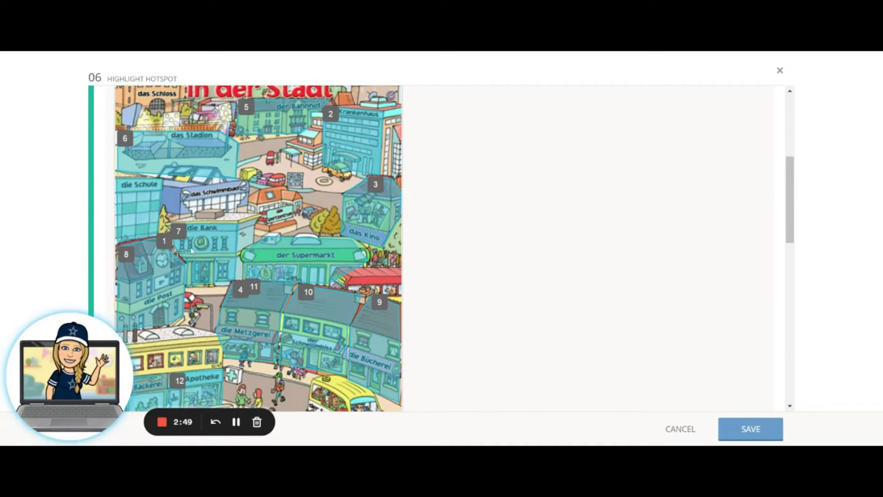
scroll(488, 276, down, 3)
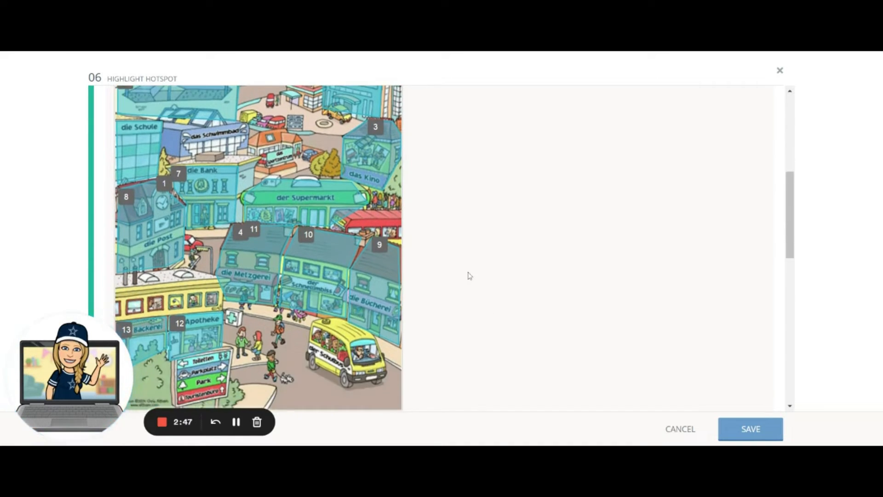
scroll(464, 275, up, 9)
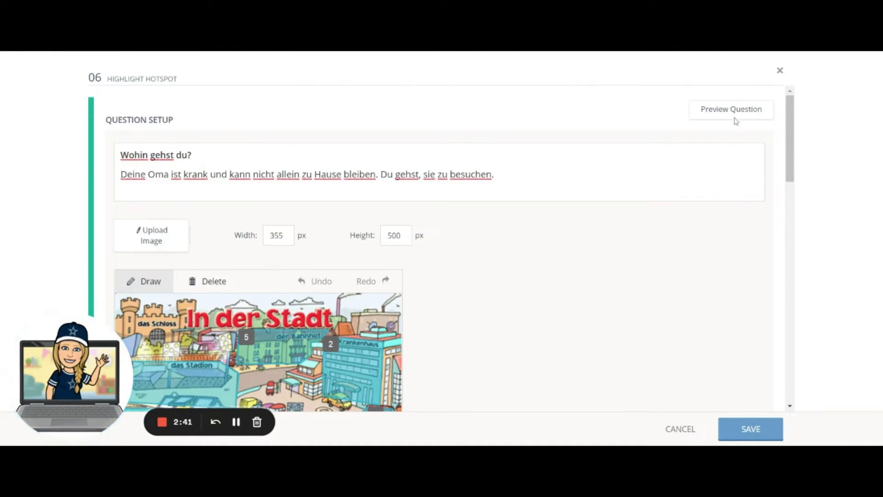
click(735, 112)
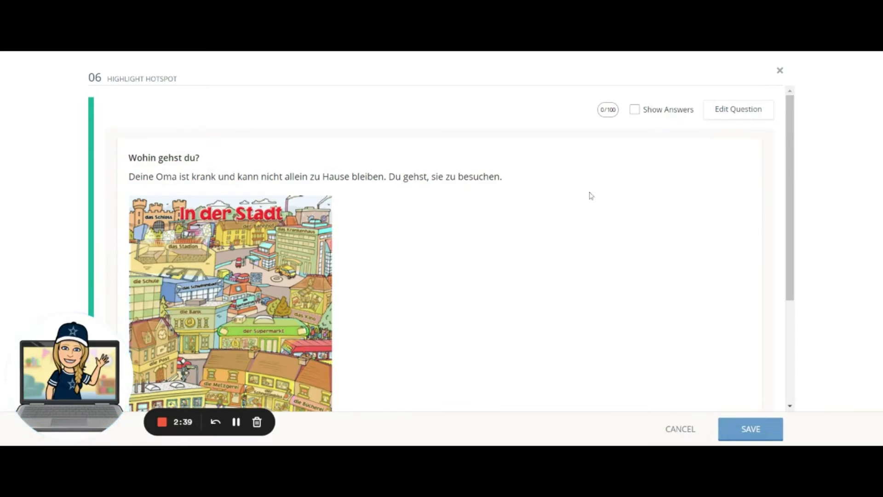
scroll(579, 214, down, 2)
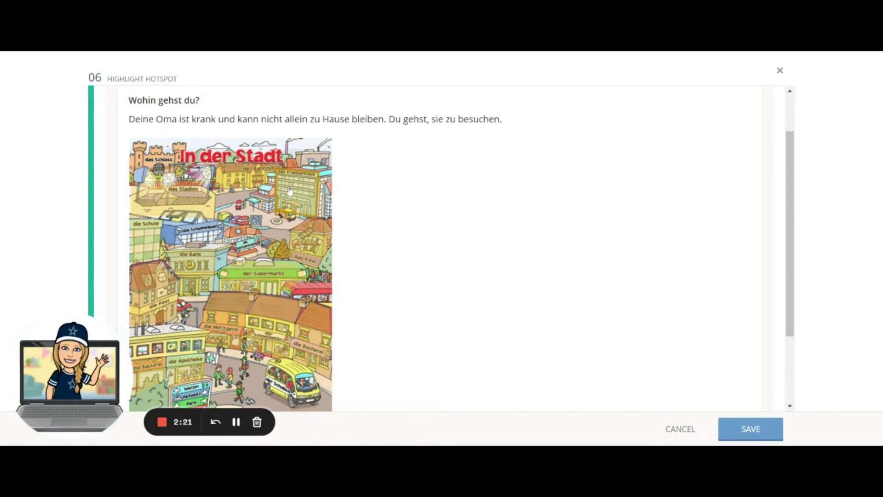
scroll(674, 347, up, 2)
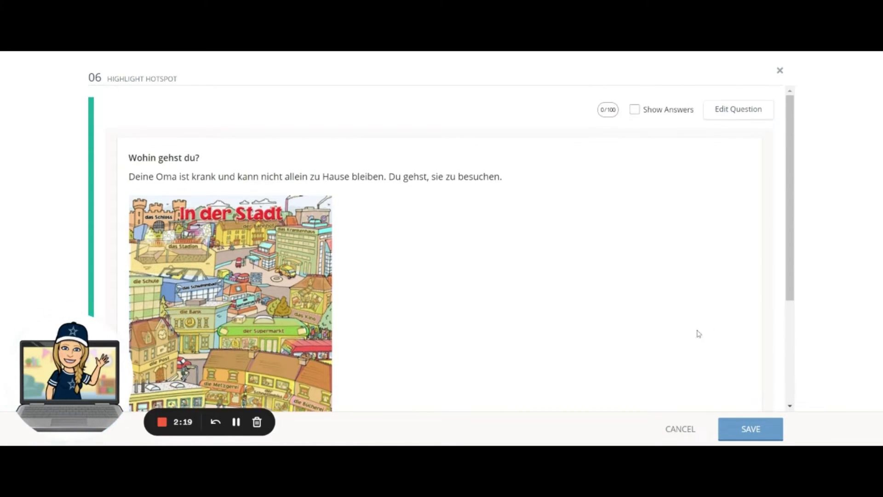
click(736, 116)
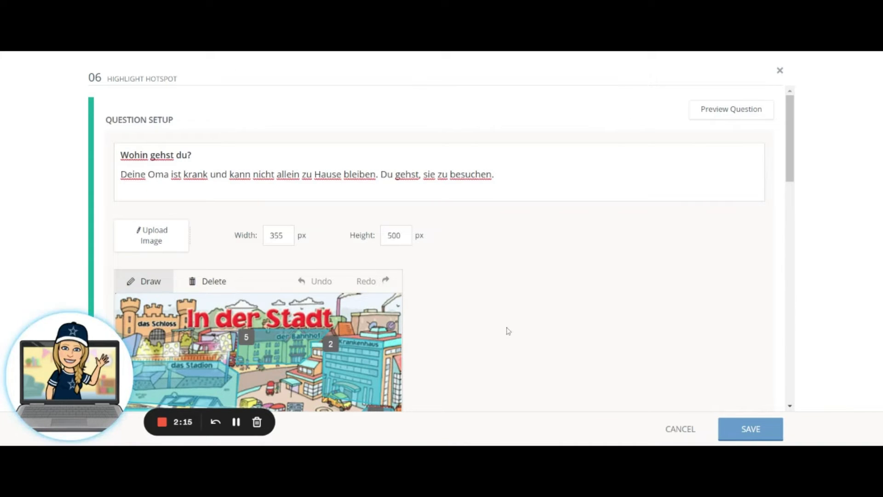
- Check question 06's correct answer setup and its Multiple Responses option, and save the question
scroll(532, 293, down, 1)
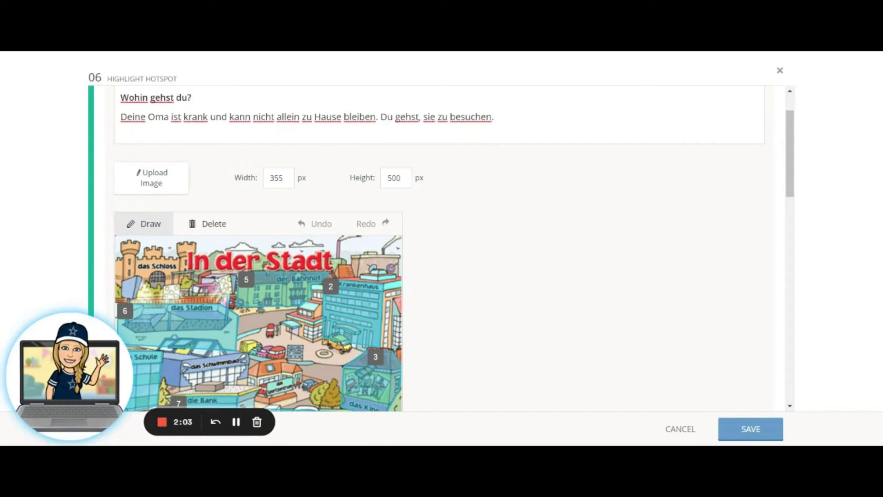
scroll(483, 241, down, 5)
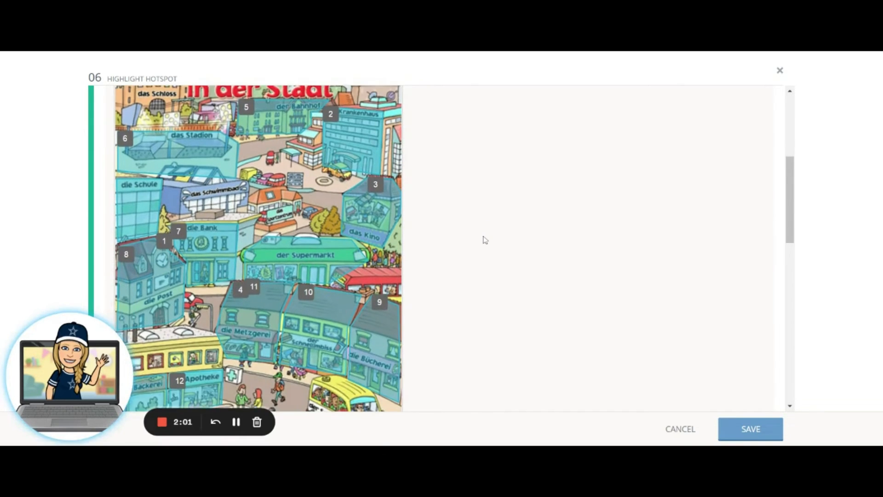
scroll(486, 239, down, 5)
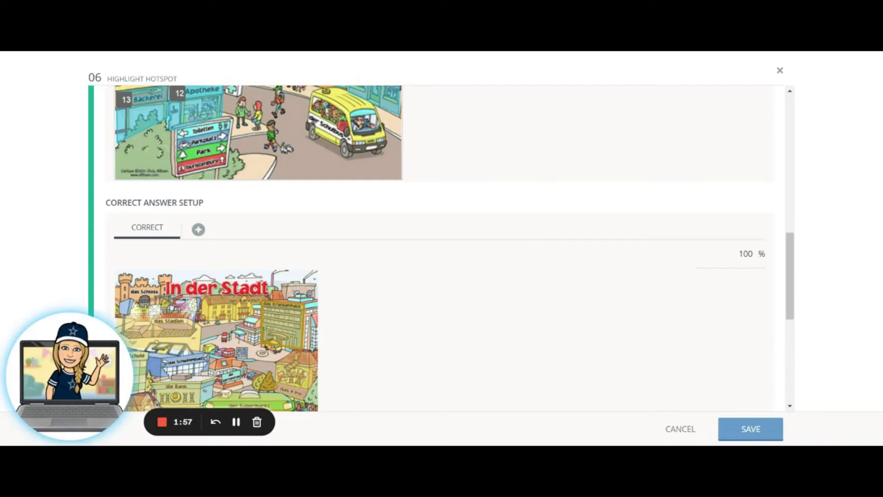
scroll(533, 248, down, 3)
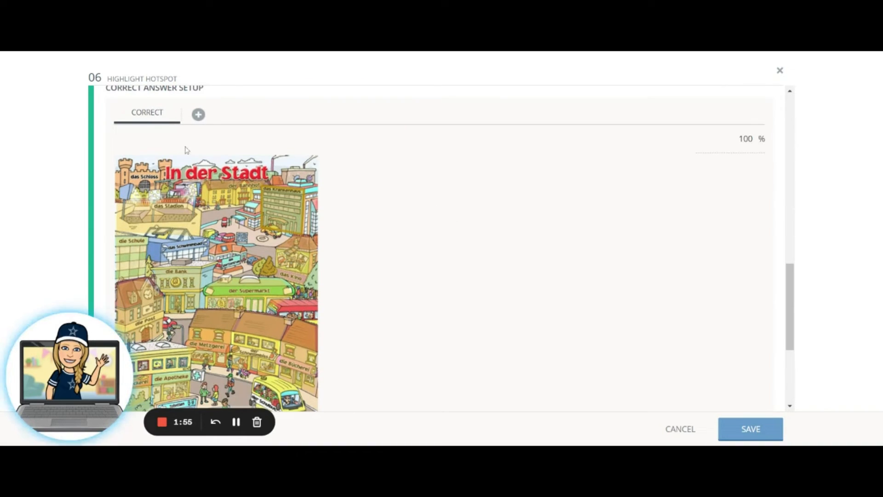
scroll(538, 247, down, 1)
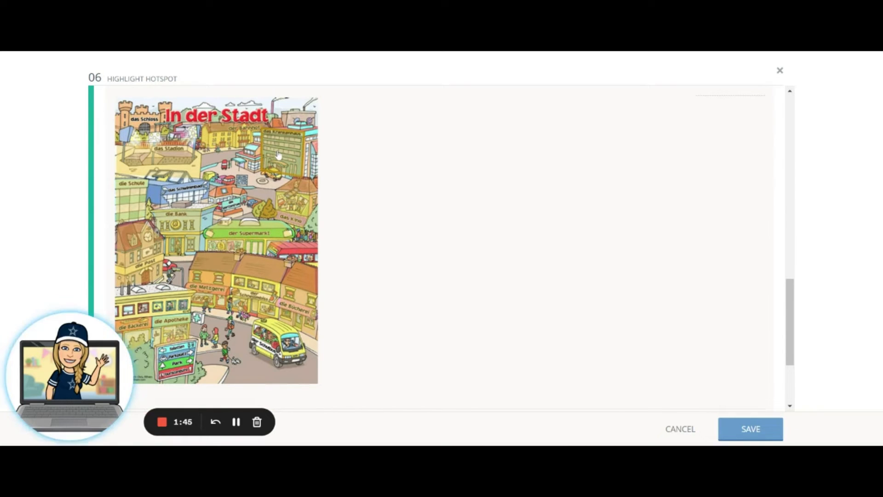
scroll(414, 246, down, 3)
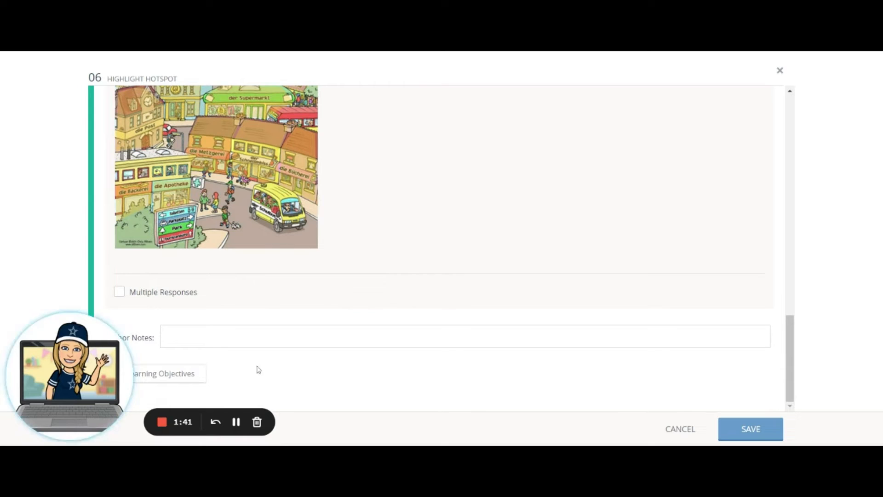
drag(56, 328, 58, 195)
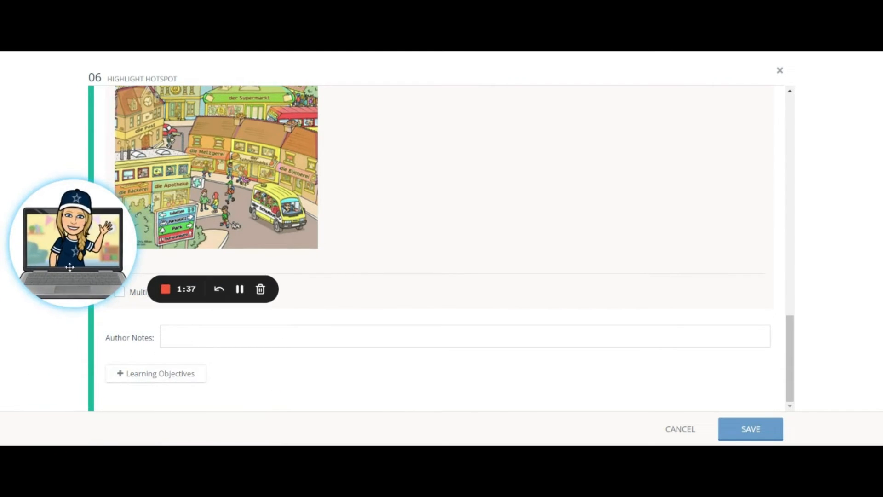
drag(82, 241, 53, 335)
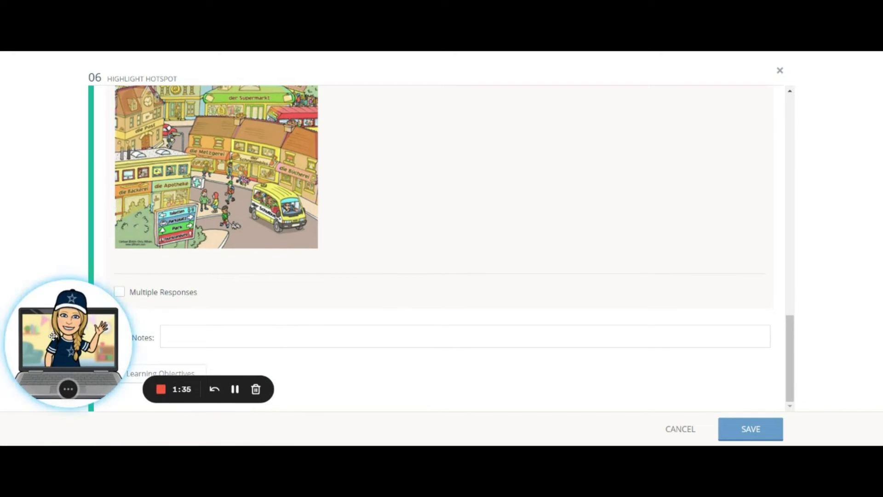
click(755, 430)
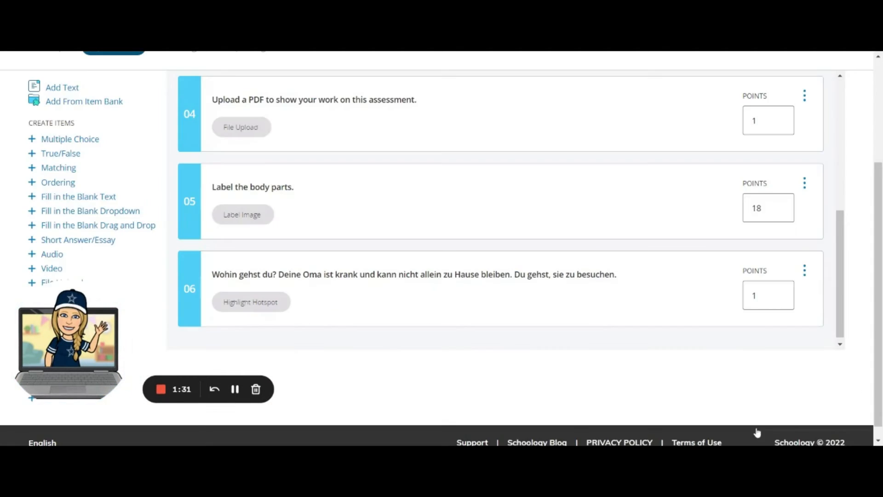
- Duplicate Highlight Hotspot question 06 and open the copy for editing
scroll(331, 266, down, 1)
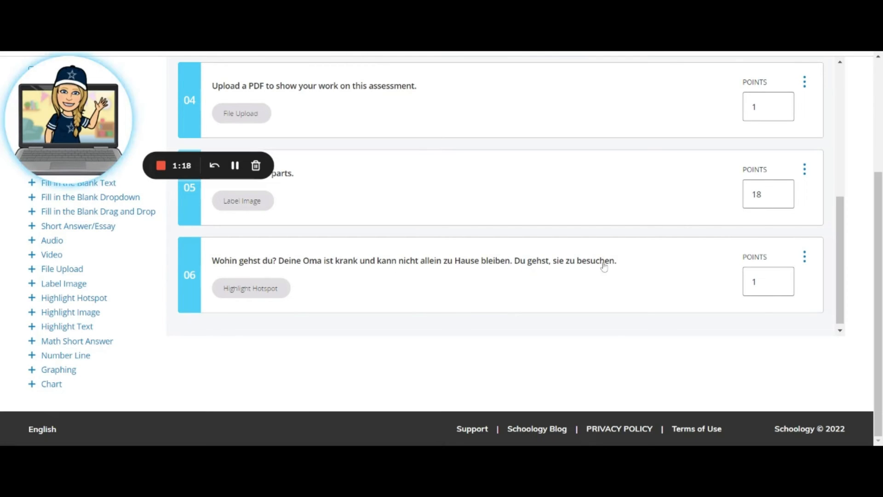
click(806, 259)
click(765, 309)
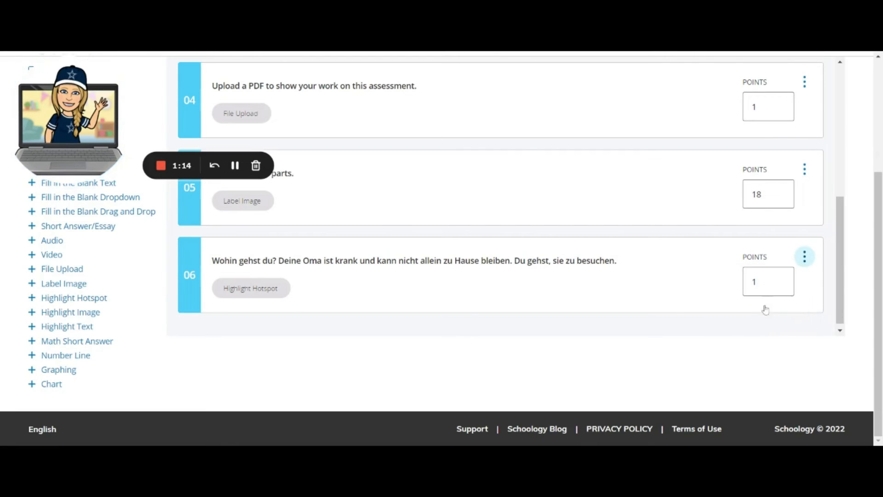
scroll(641, 252, down, 1)
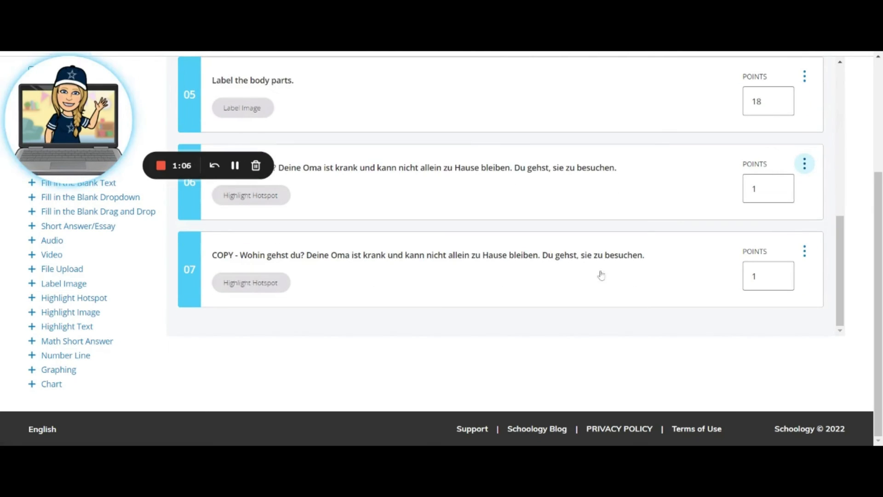
click(522, 263)
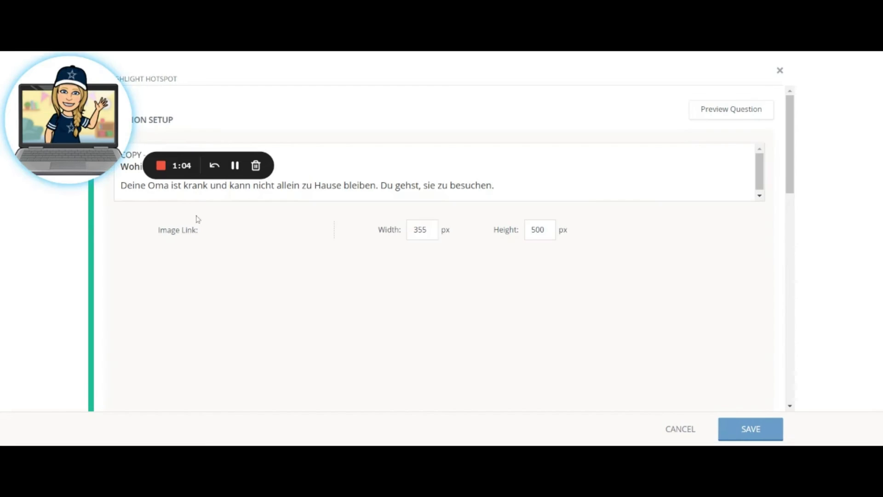
drag(99, 80, 100, 290)
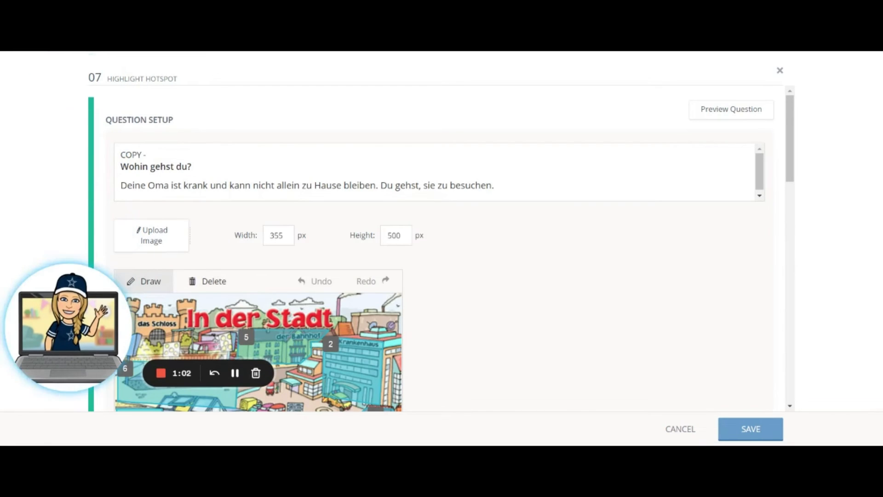
- Remove the "COPY -" prefix and replace the scenario with "Es ist Samstag und du wirst einen Film mit deinen Freunden sehen. Wohin gehst du?"
drag(120, 155, 146, 155)
key(BackSpace)
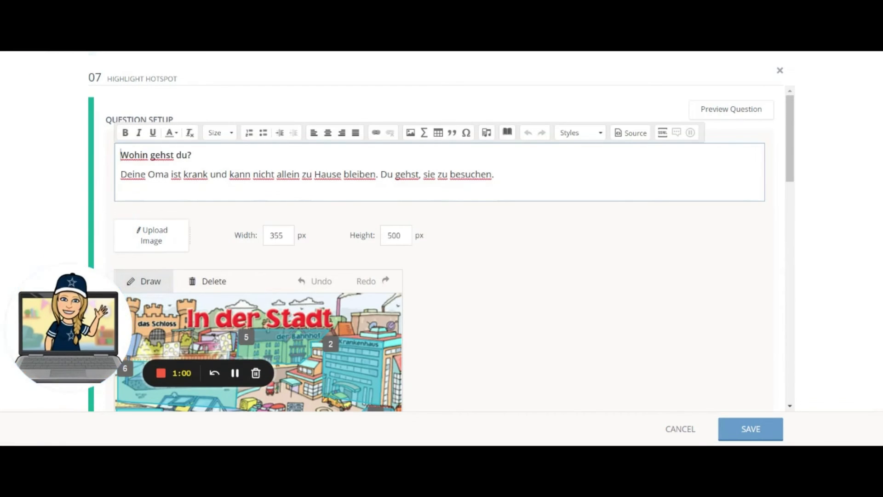
drag(120, 174, 494, 174)
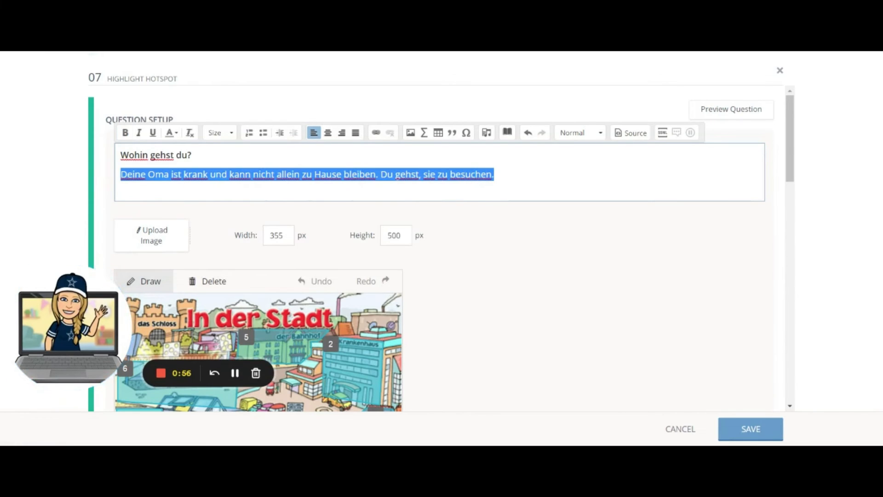
key(BackSpace)
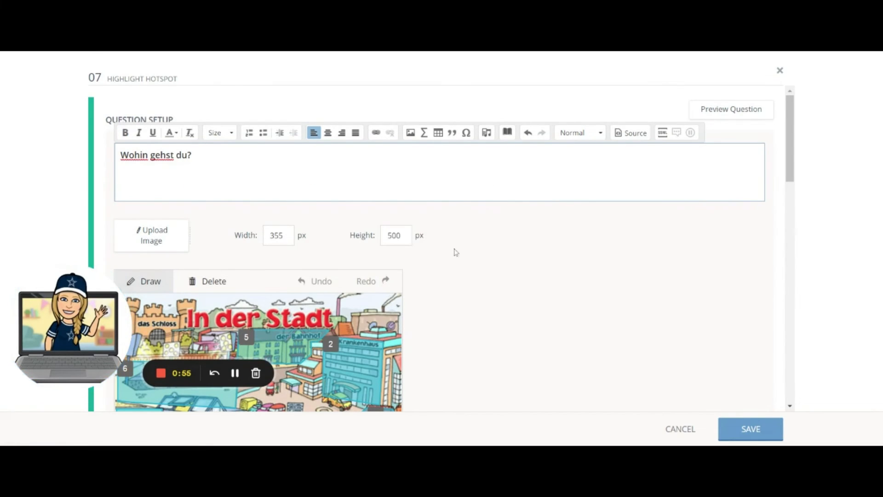
click(235, 372)
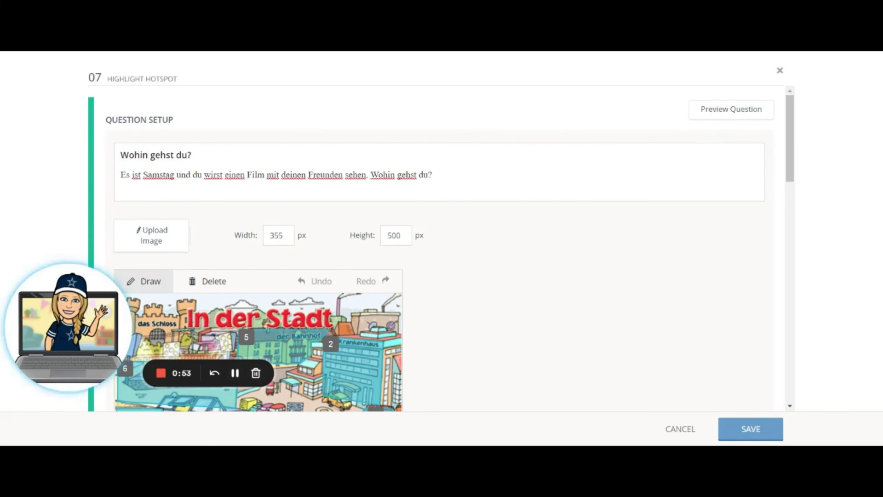
- Set the cinema (das Kino) hotspot as question 07's correct answer and save the question
scroll(506, 275, down, 10)
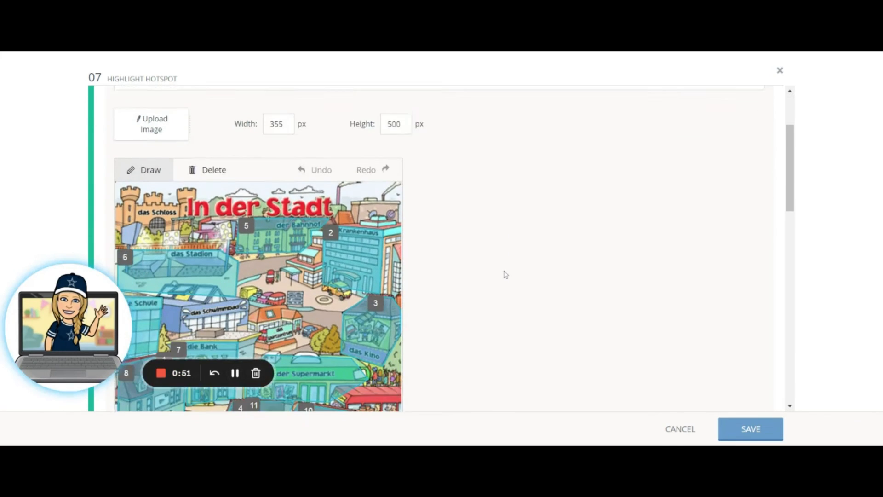
scroll(502, 271, down, 4)
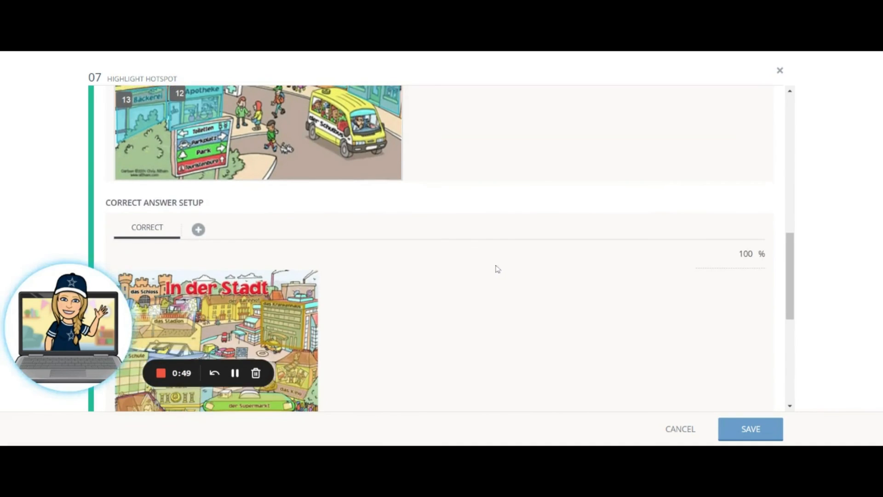
click(300, 208)
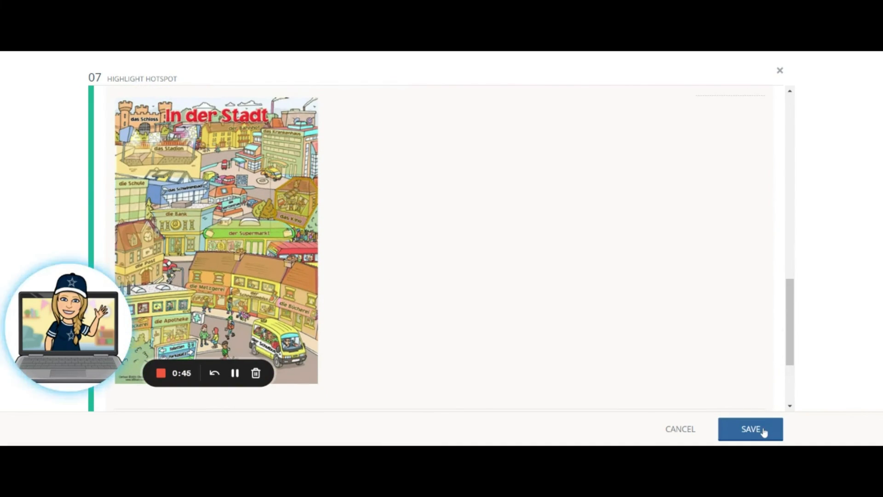
click(751, 429)
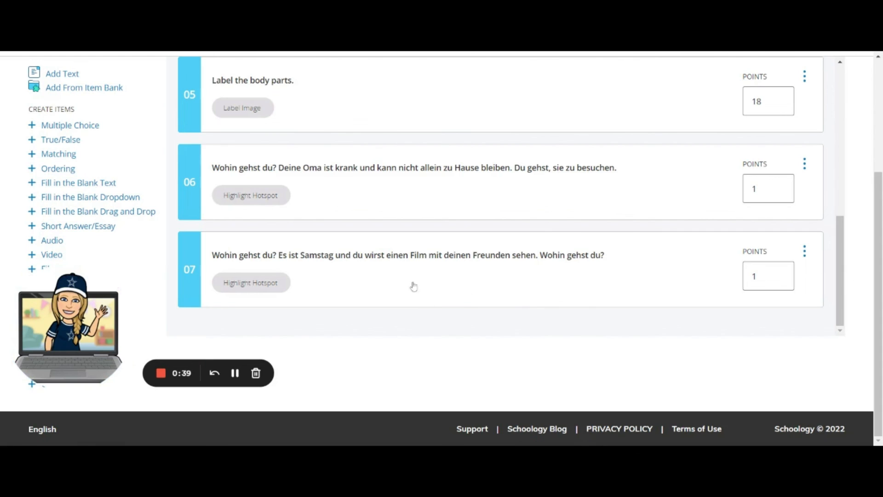
- View the Edit, Copy and Delete options available for question 07 and dismiss them
click(806, 252)
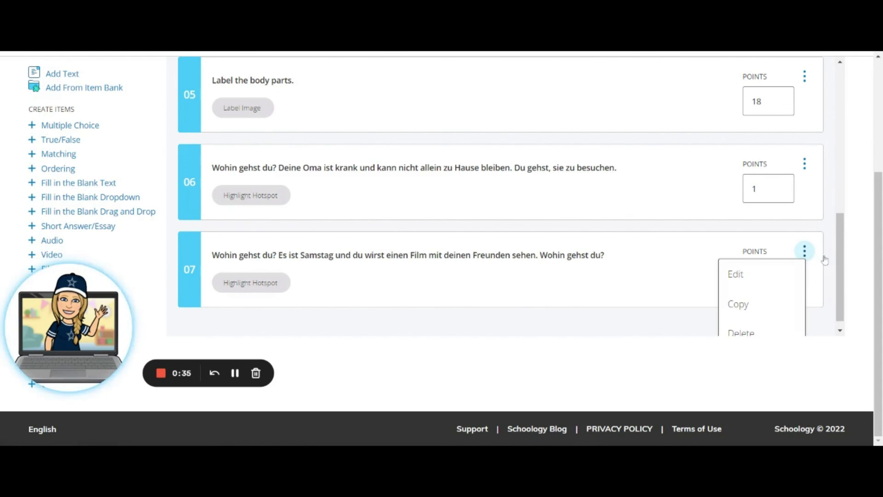
scroll(835, 284, down, 1)
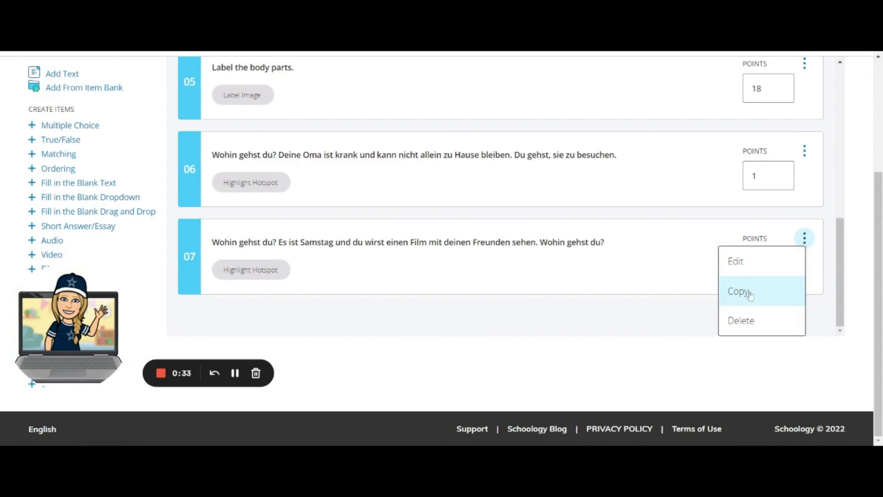
click(524, 300)
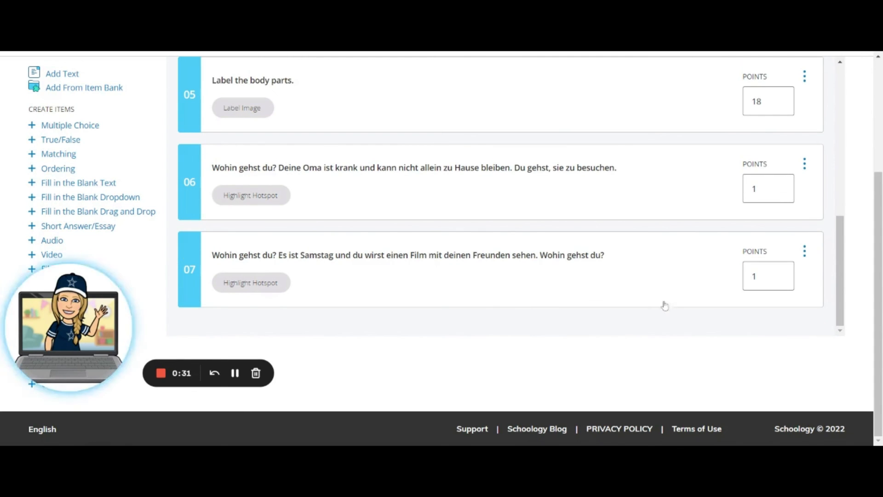